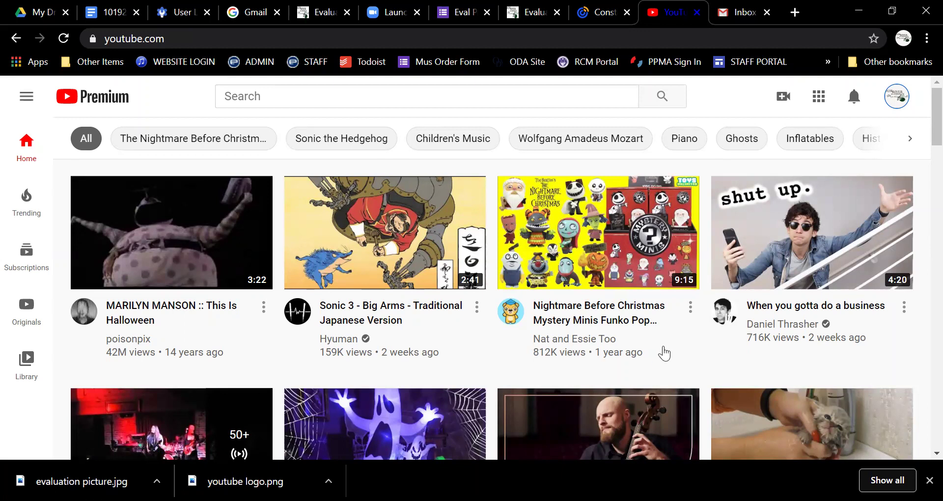
# Step: Bring up YouTube's create options, showing Upload video and Go live
pyautogui.moveTo(673, 348)
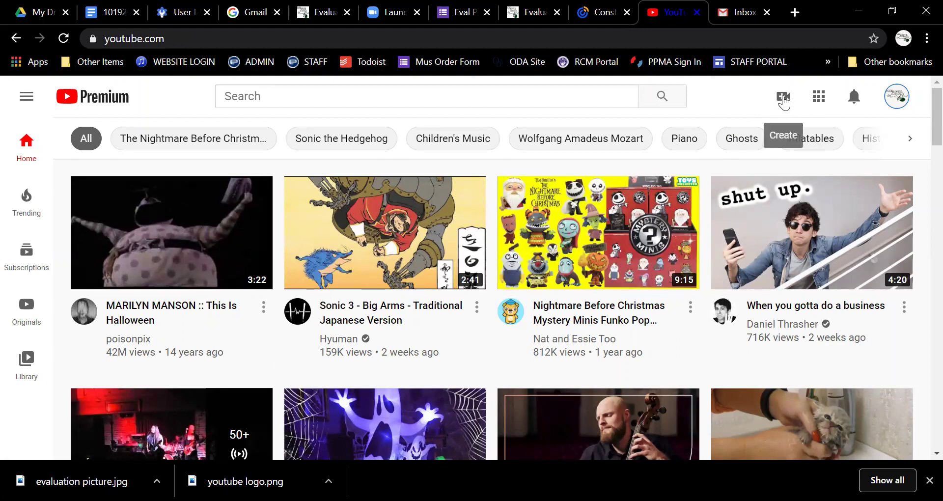
pyautogui.click(784, 101)
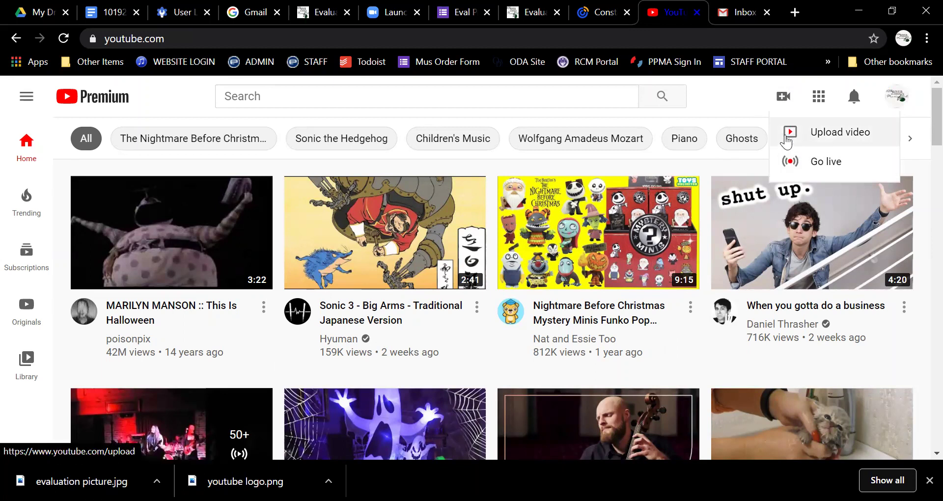
# Step: Choose Upload video to reach YouTube Studio's Upload videos dialog
pyautogui.click(822, 134)
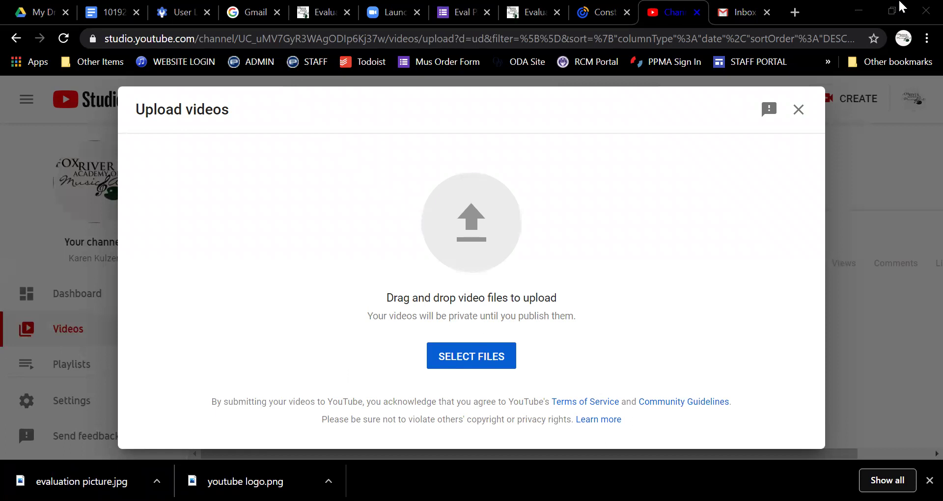
pyautogui.moveTo(902, 6); pyautogui.dragTo(580, 275)
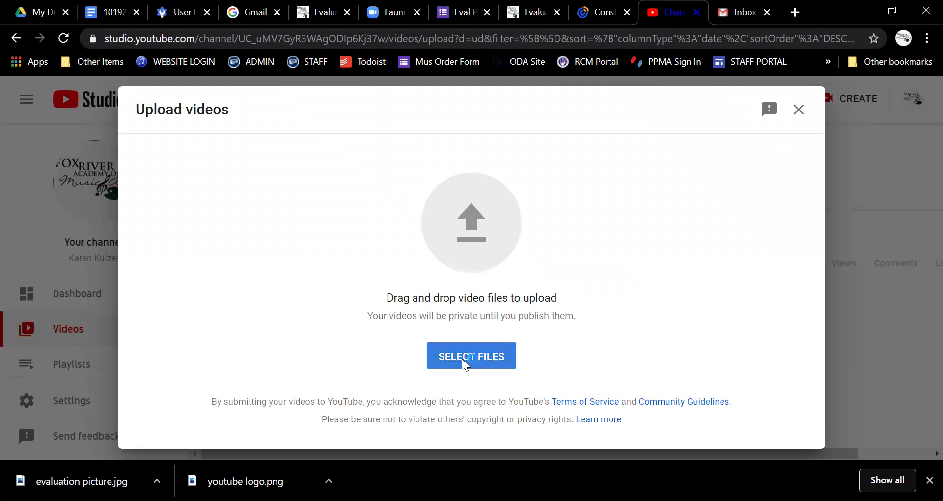
# Step: Select aaa_video_102020 from the Desktop and open it to start the upload
pyautogui.click(463, 365)
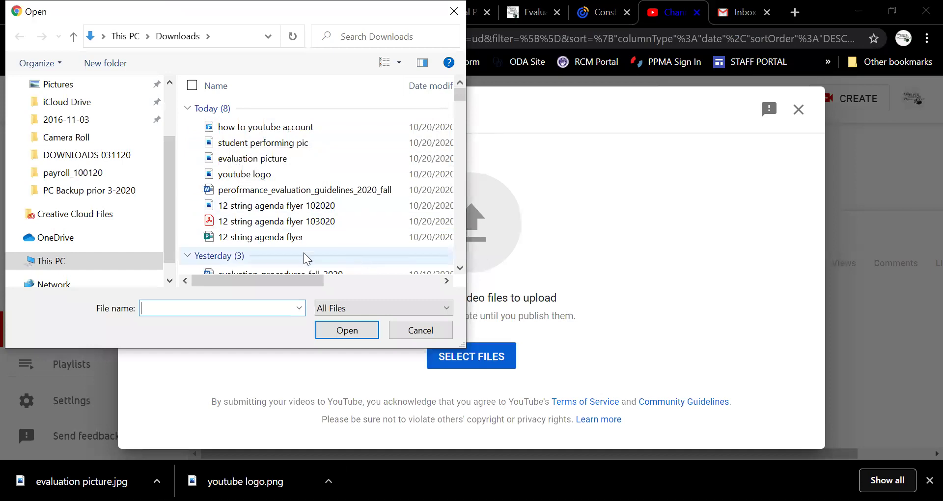
pyautogui.moveTo(168, 177); pyautogui.dragTo(168, 84)
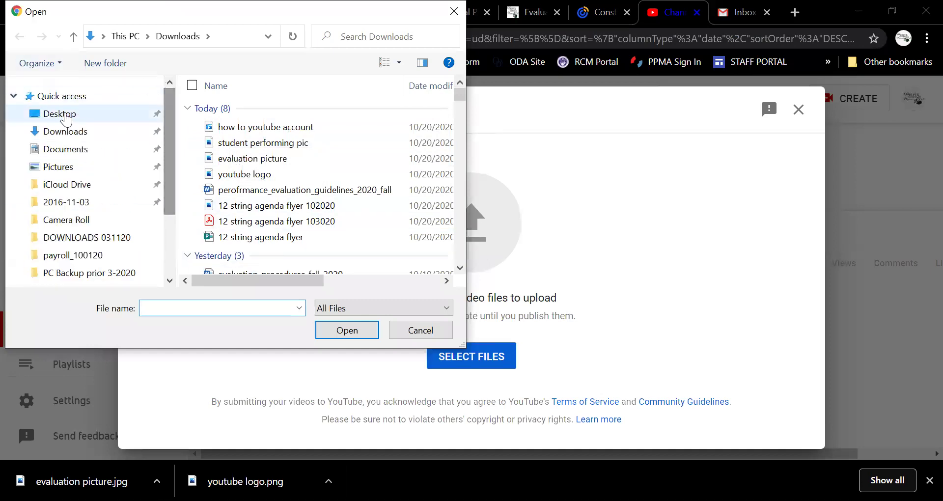
pyautogui.click(61, 115)
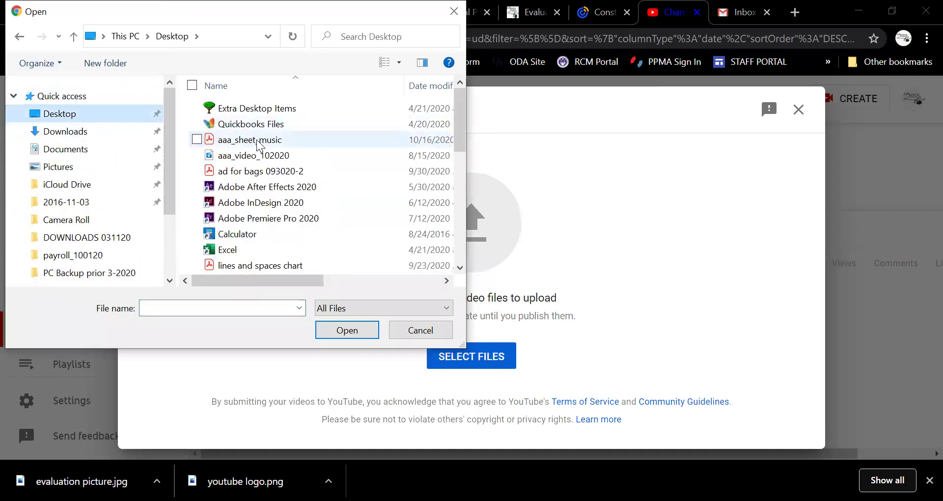
pyautogui.click(254, 155)
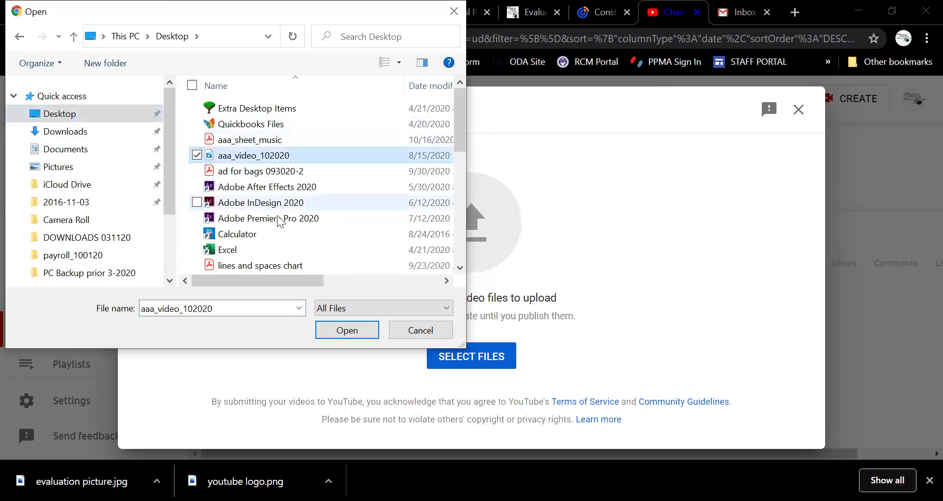
pyautogui.click(335, 336)
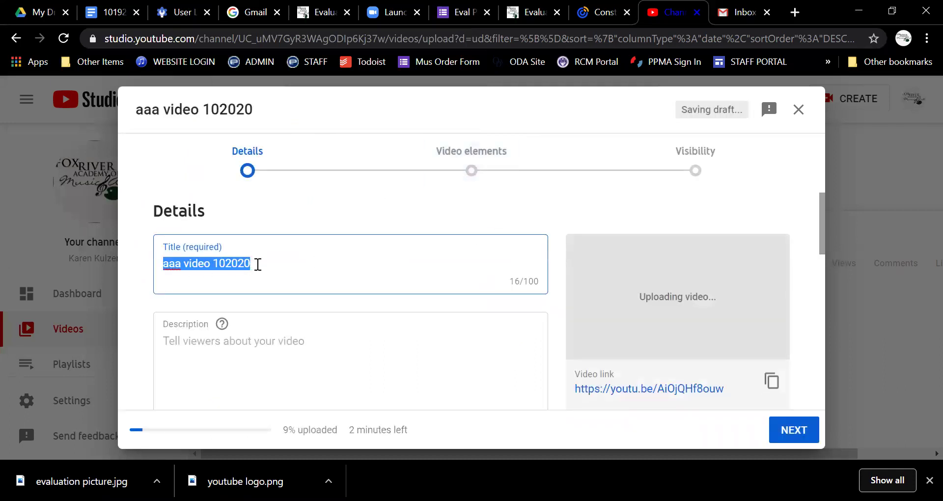
# Step: Replace the default title with the performer's surname and first name, then 'Piano. Symphony No. 5.'
pyautogui.press('BackSpace')
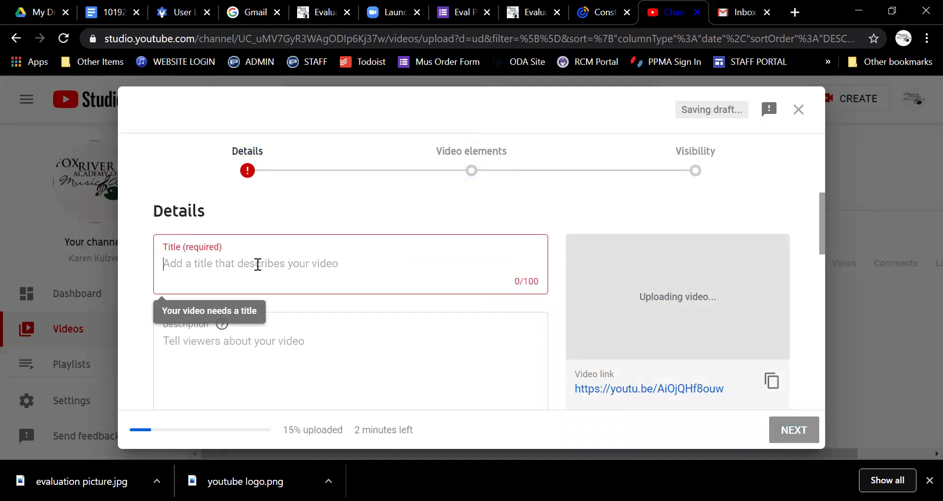
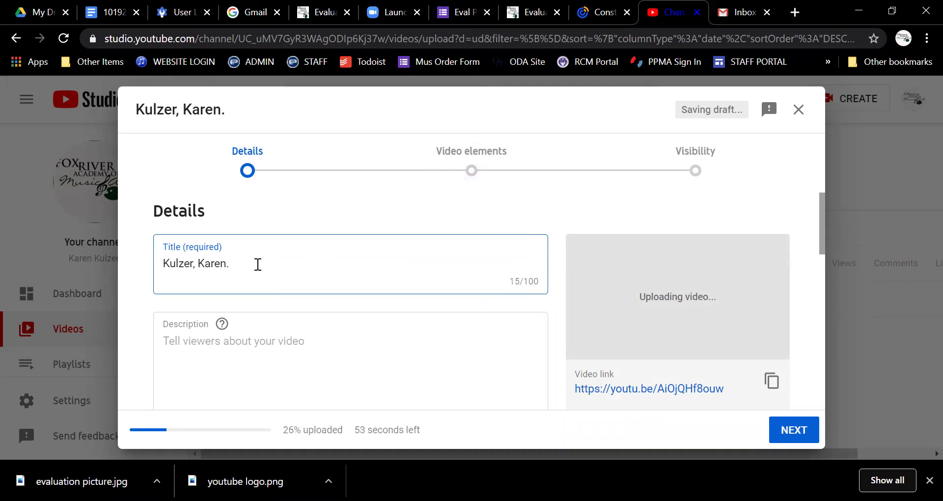
pyautogui.write('Piano.')
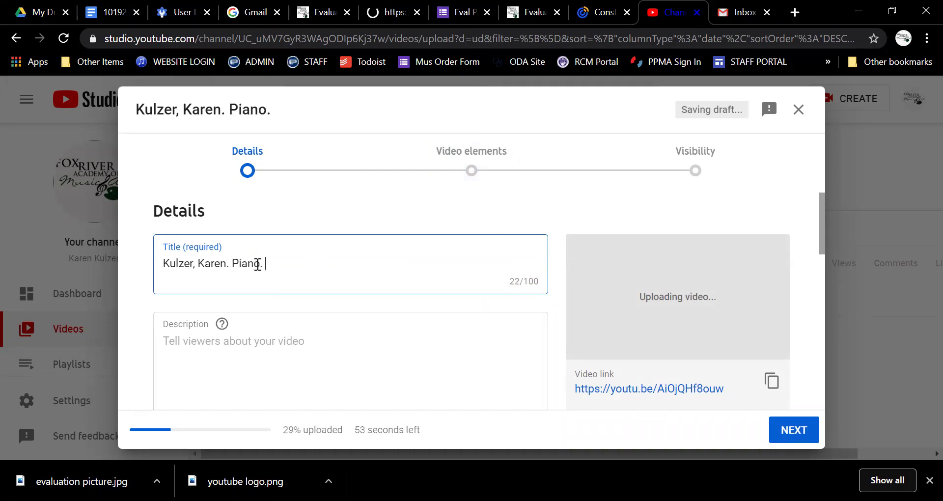
pyautogui.write(' Symphony')
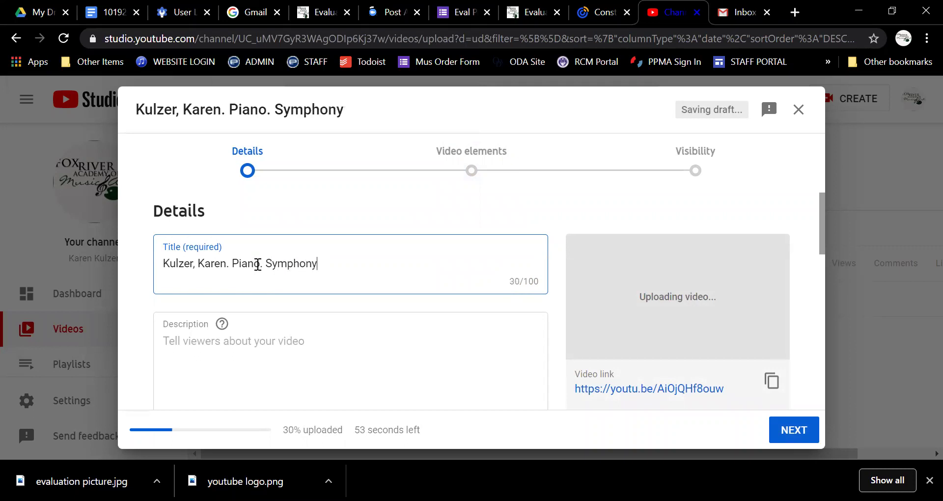
pyautogui.write(' No. 5.')
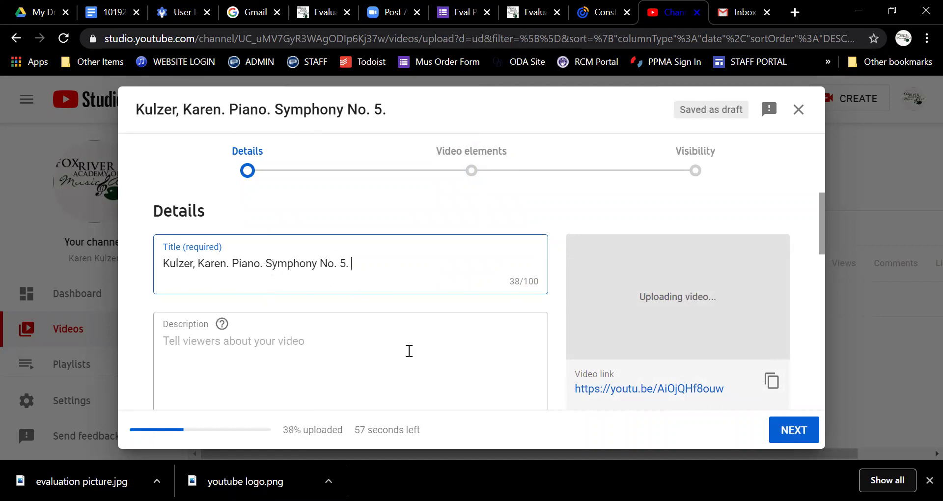
# Step: Under Audience, choose 'No, it's not made for kids'
pyautogui.scroll(-5, 343, 296)
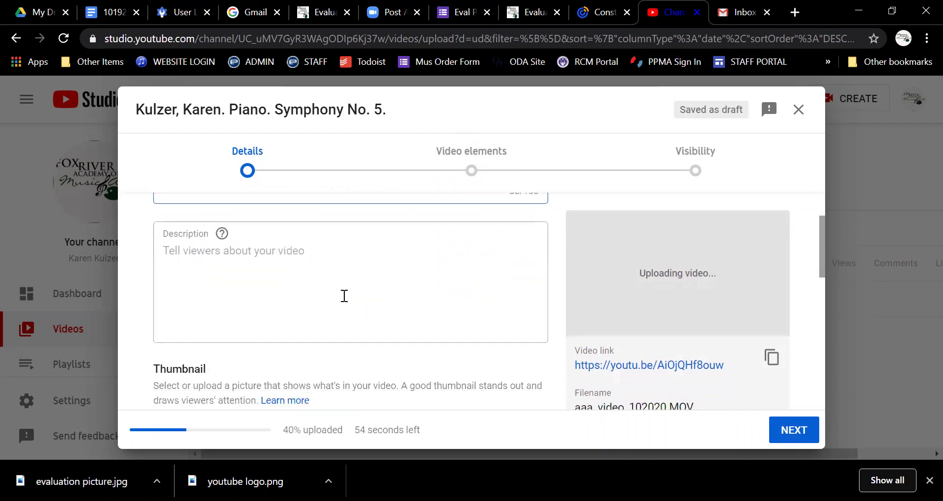
pyautogui.scroll(-2, 340, 296)
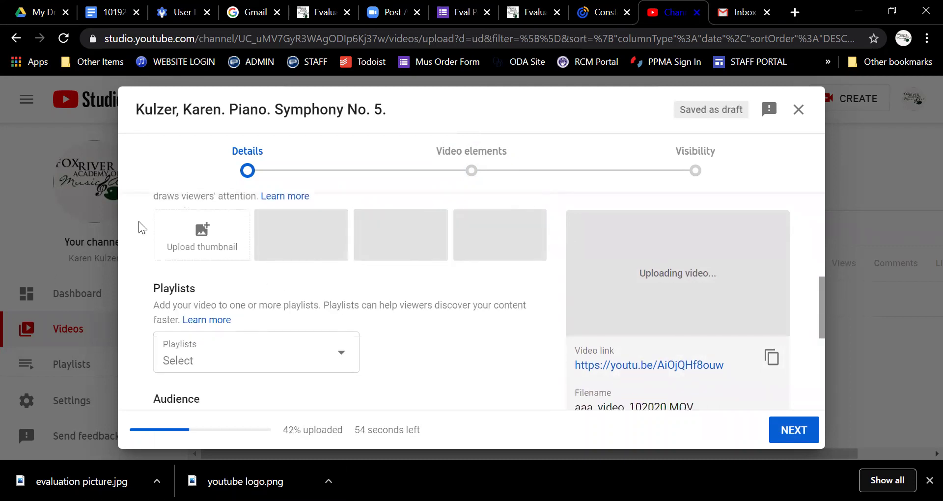
pyautogui.scroll(6, 420, 290)
pyautogui.scroll(-6, 260, 300)
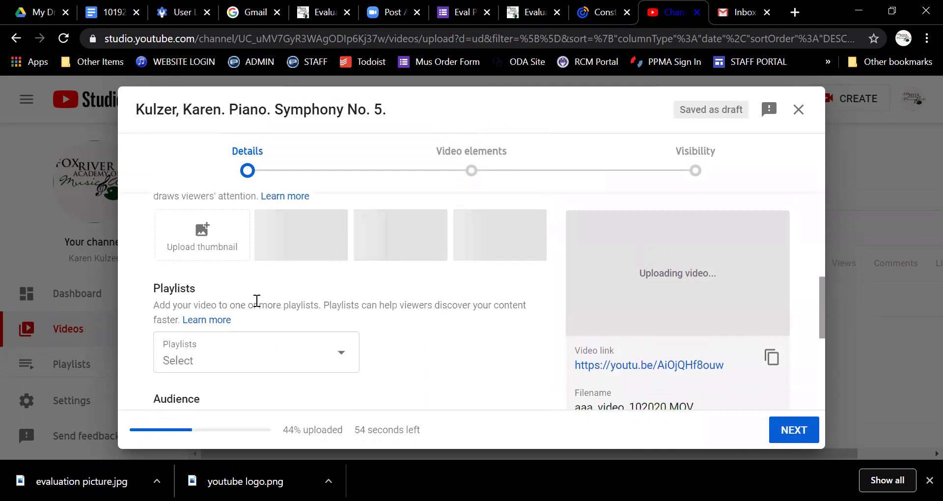
pyautogui.scroll(-3, 322, 322)
pyautogui.scroll(-2, 322, 314)
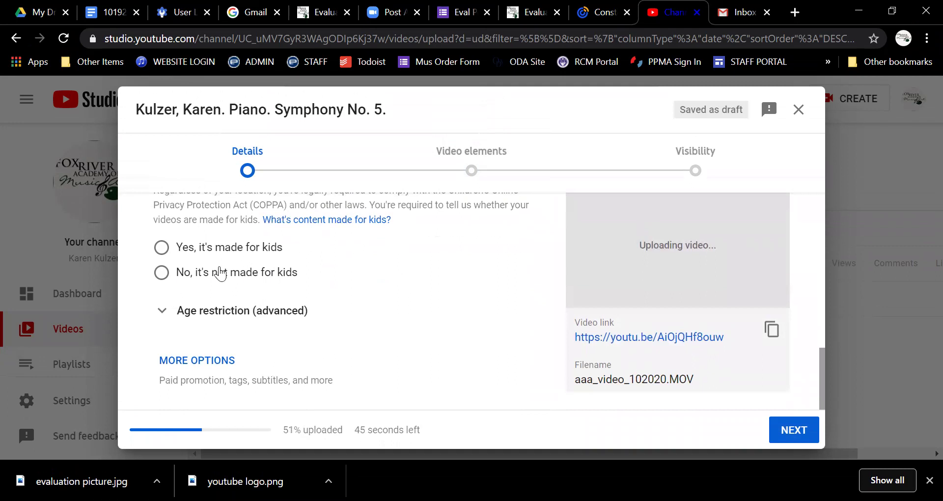
pyautogui.click(162, 273)
pyautogui.scroll(4, 368, 280)
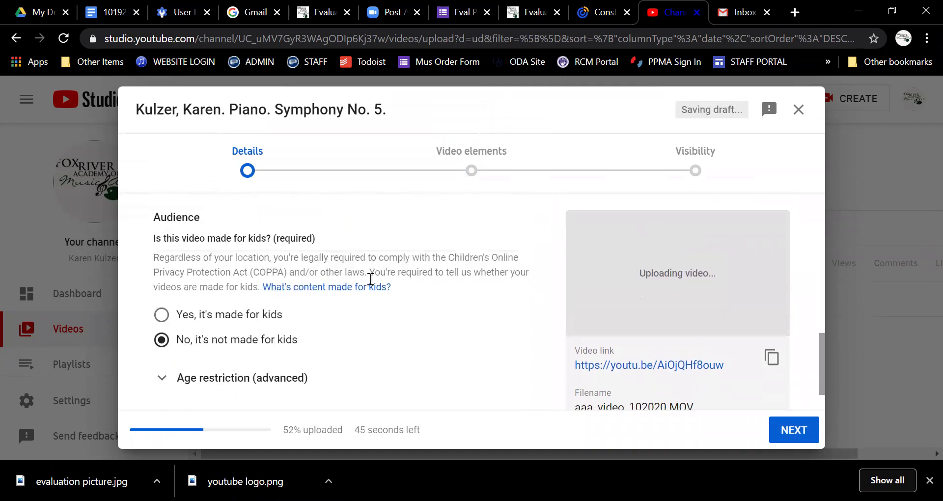
pyautogui.scroll(-2, 370, 283)
pyautogui.scroll(-3, 370, 283)
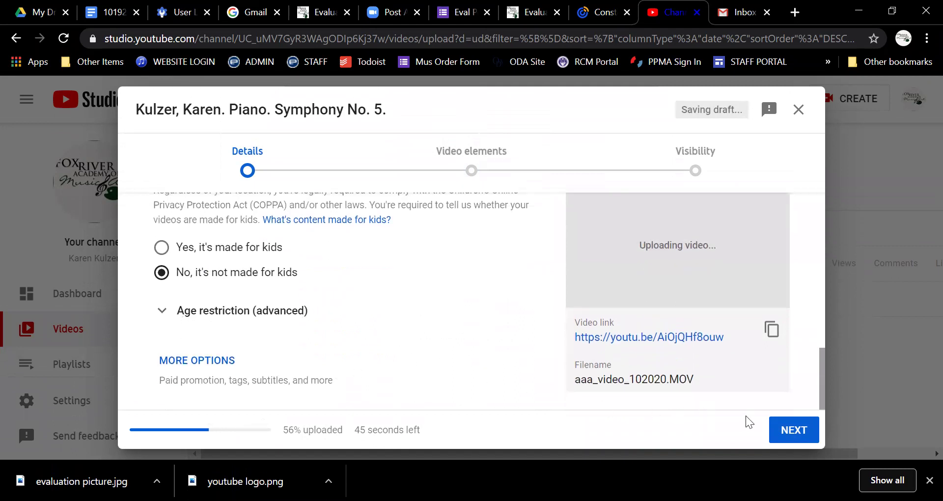
# Step: Advance through Video elements to the Visibility step and set the video to Unlisted
pyautogui.click(781, 429)
pyautogui.scroll(-2, 256, 261)
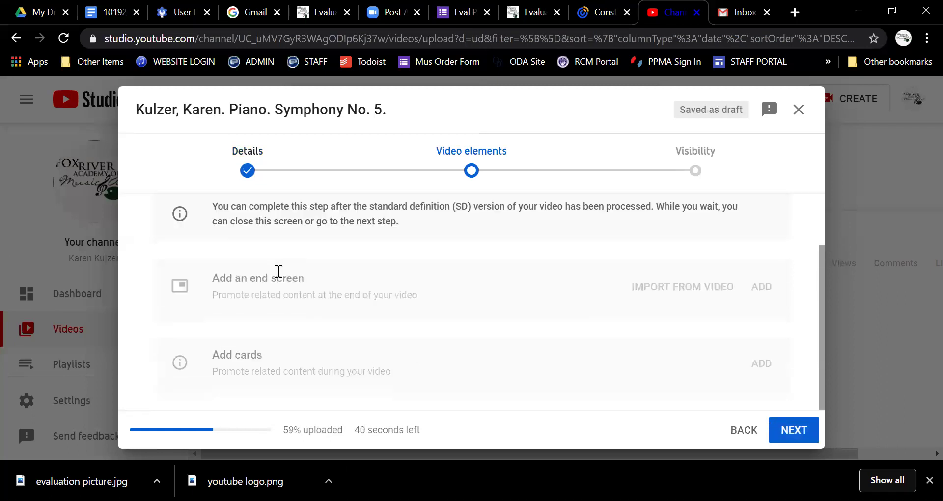
pyautogui.click(788, 429)
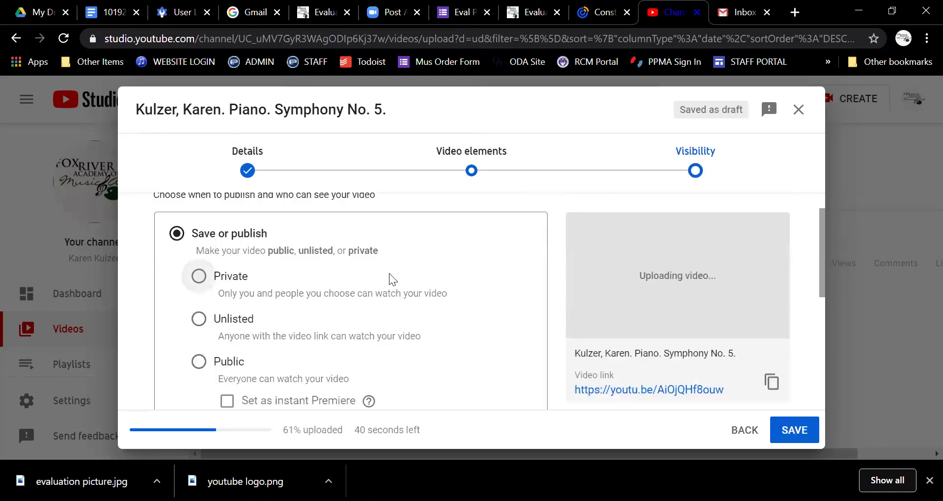
pyautogui.click(196, 320)
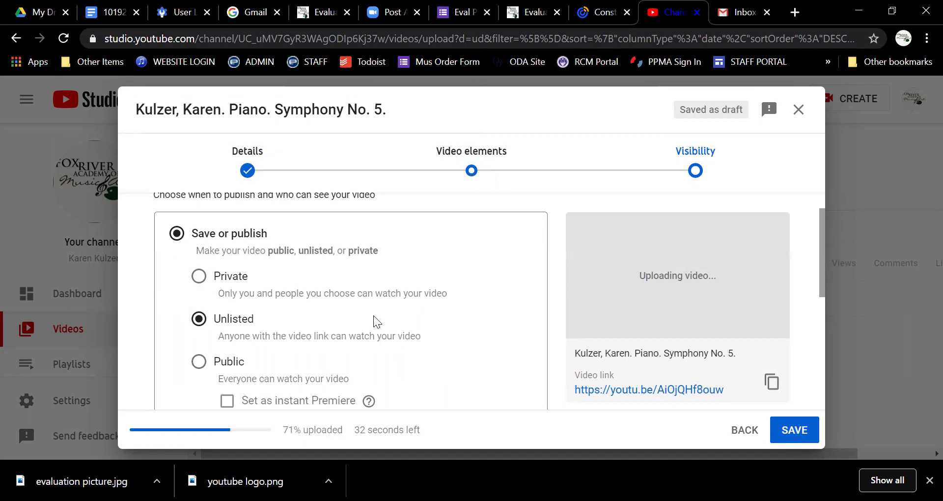
pyautogui.scroll(-2, 404, 354)
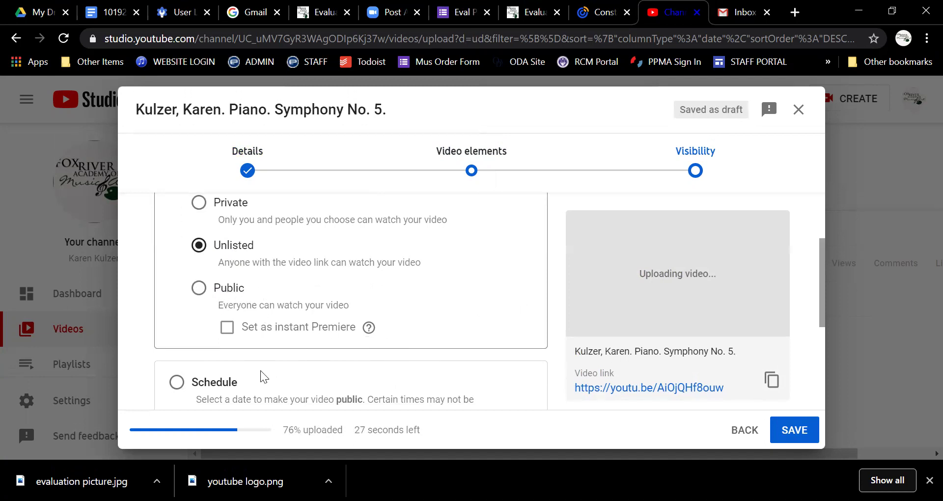
pyautogui.scroll(-3, 407, 355)
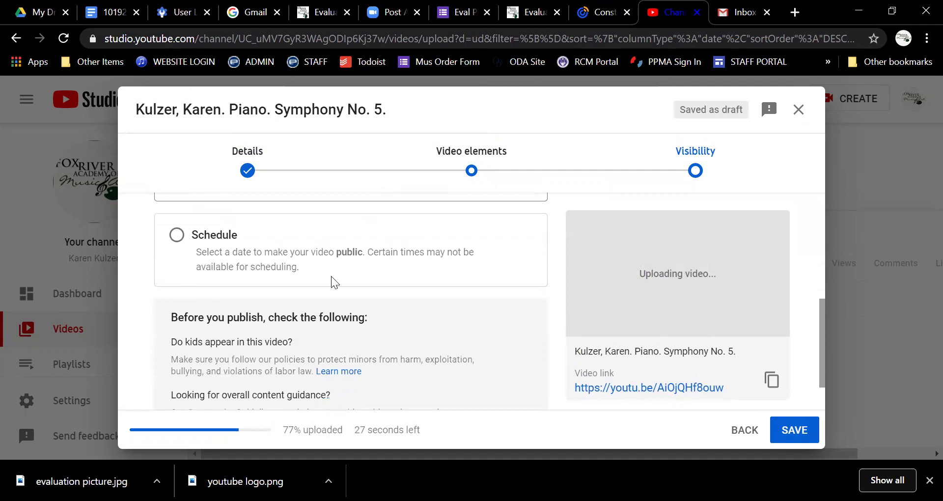
# Step: Bring up the video link's context menu in the upload dialog, then dismiss it
pyautogui.scroll(-1, 428, 324)
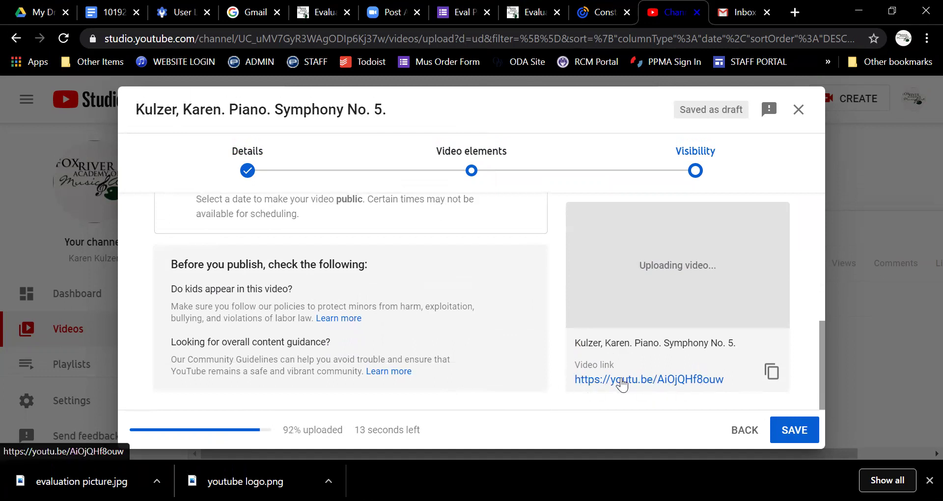
pyautogui.rightClick(643, 383)
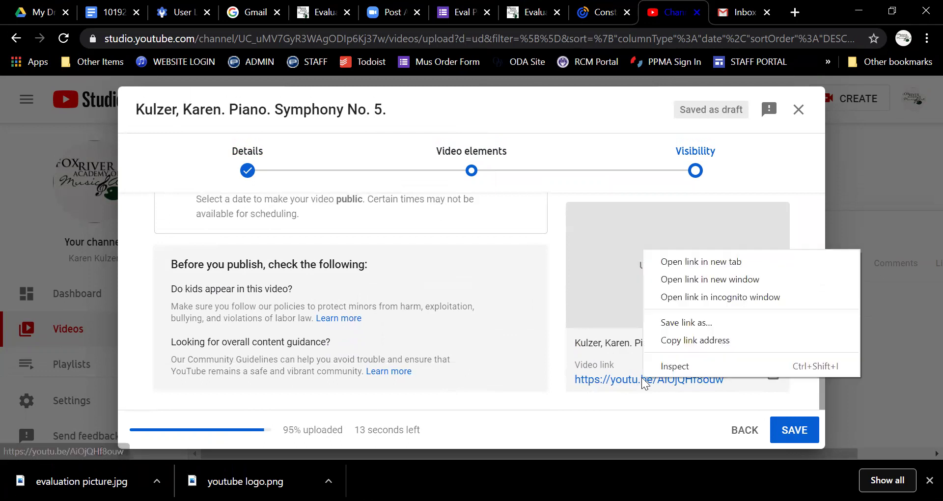
pyautogui.click(553, 400)
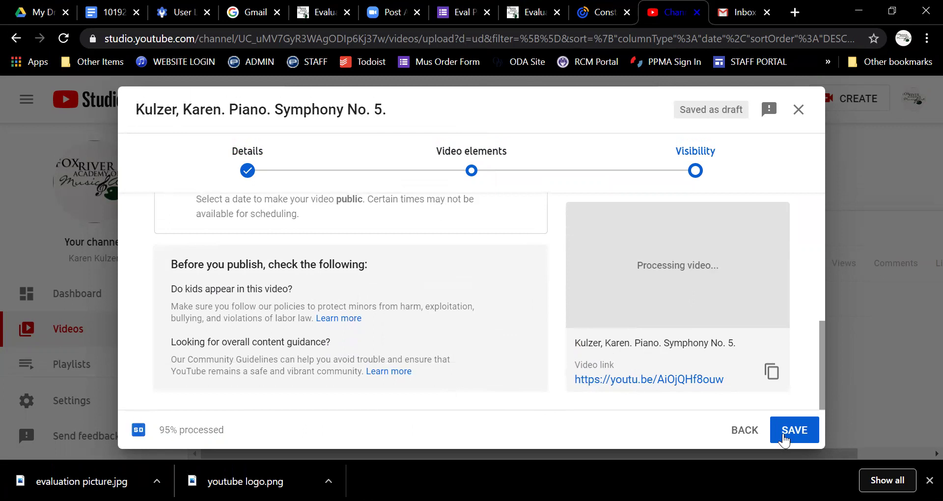
# Step: Save the unlisted upload and close the Video processing notice
pyautogui.click(784, 437)
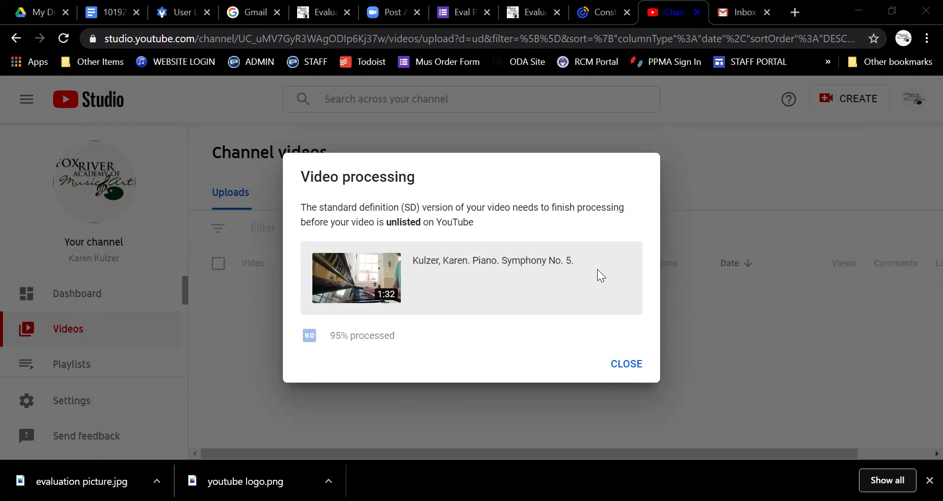
pyautogui.click(622, 368)
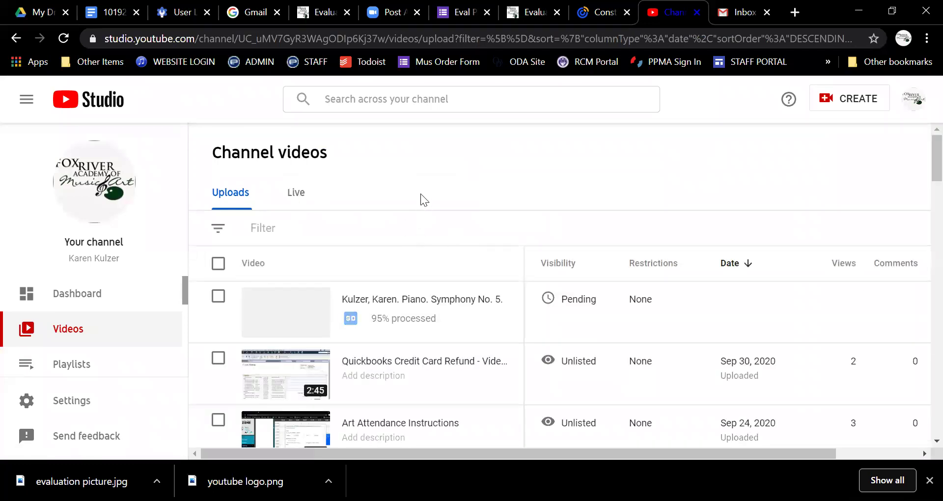
pyautogui.scroll(-8, 418, 257)
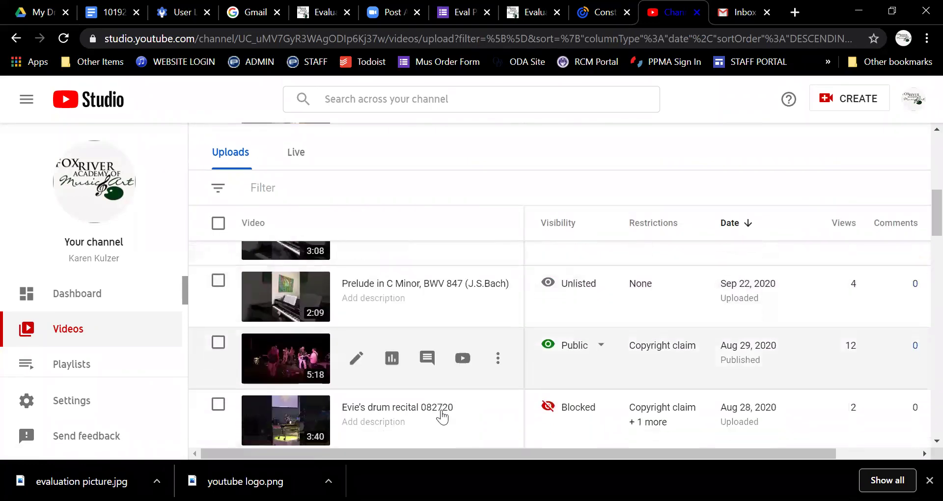
pyautogui.scroll(6, 442, 416)
pyautogui.scroll(2, 436, 404)
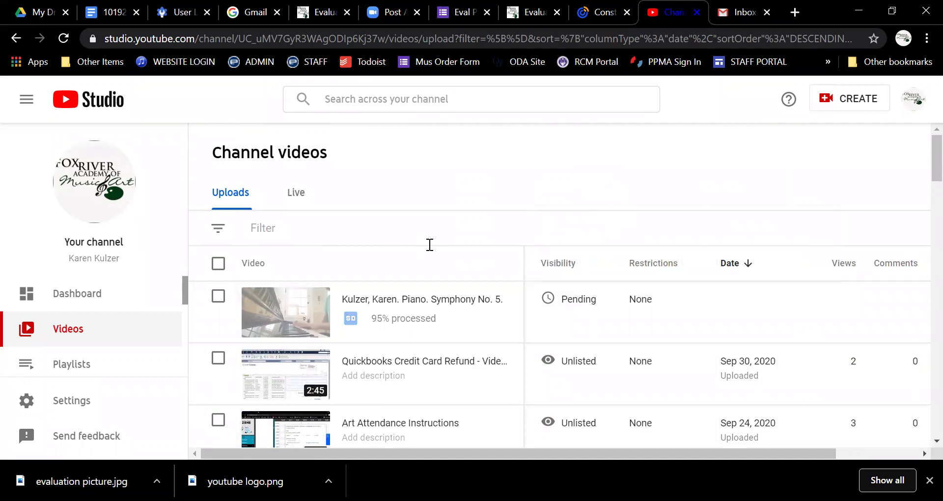
pyautogui.moveTo(427, 311)
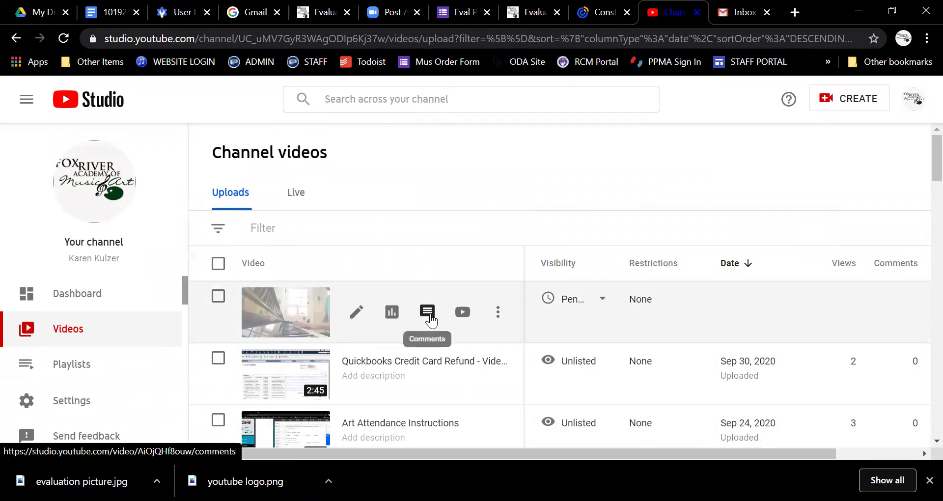
# Step: Copy the Symphony No. 5 video's shareable link, then view it on YouTube from Video details
pyautogui.click(499, 319)
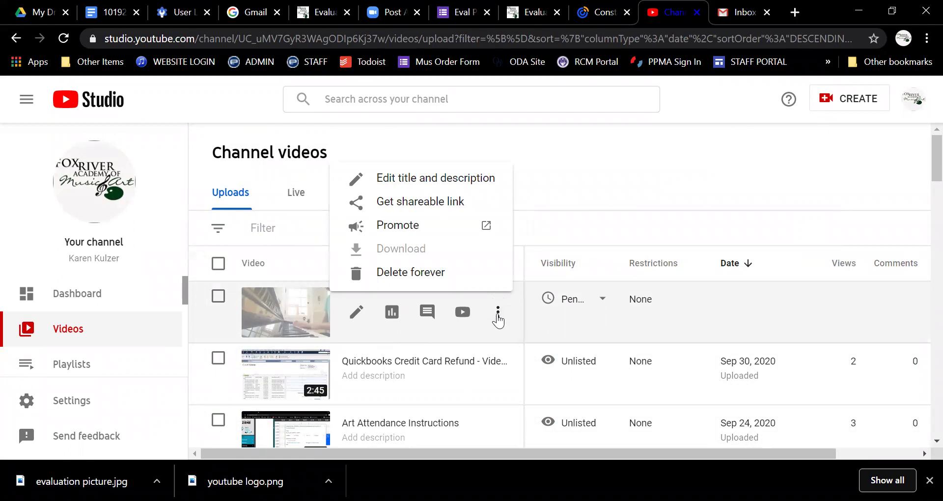
pyautogui.click(430, 203)
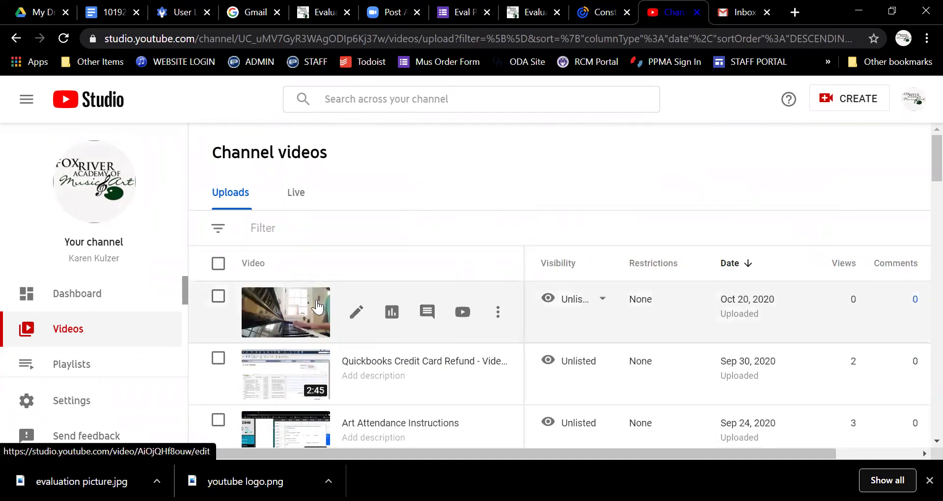
pyautogui.click(318, 307)
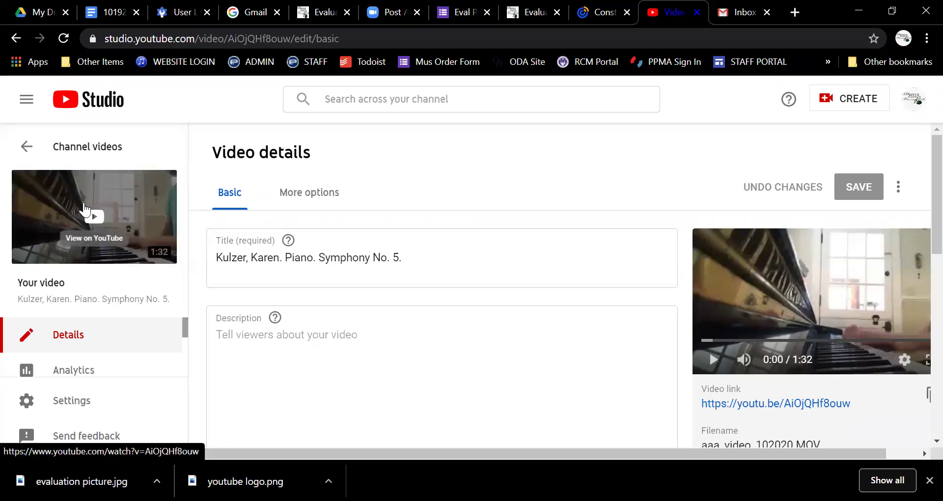
pyautogui.click(88, 212)
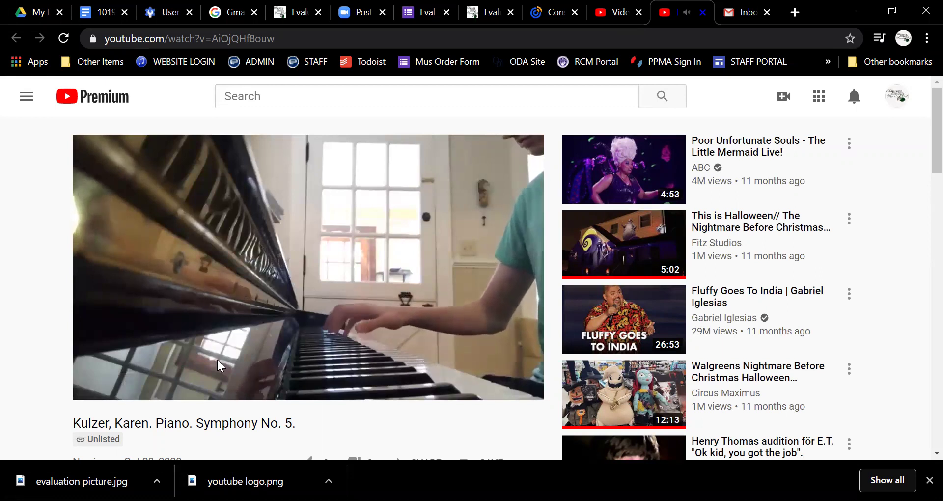
# Step: Pause playback and copy the video's youtu.be link from the Share dialog, then close it
pyautogui.click(206, 351)
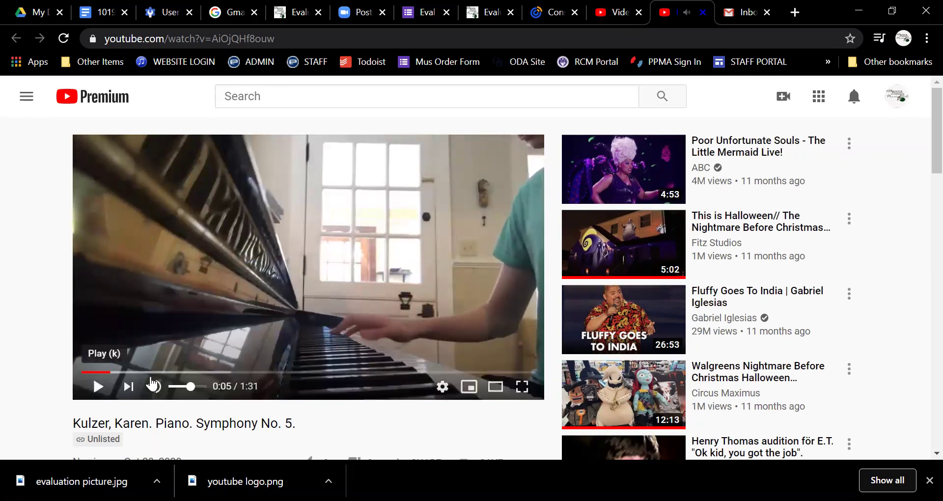
pyautogui.scroll(-3, 366, 413)
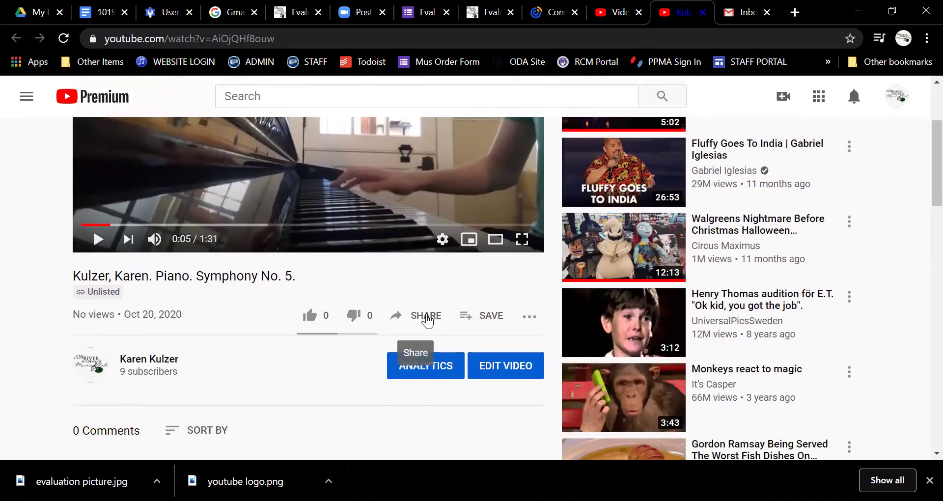
pyautogui.click(427, 318)
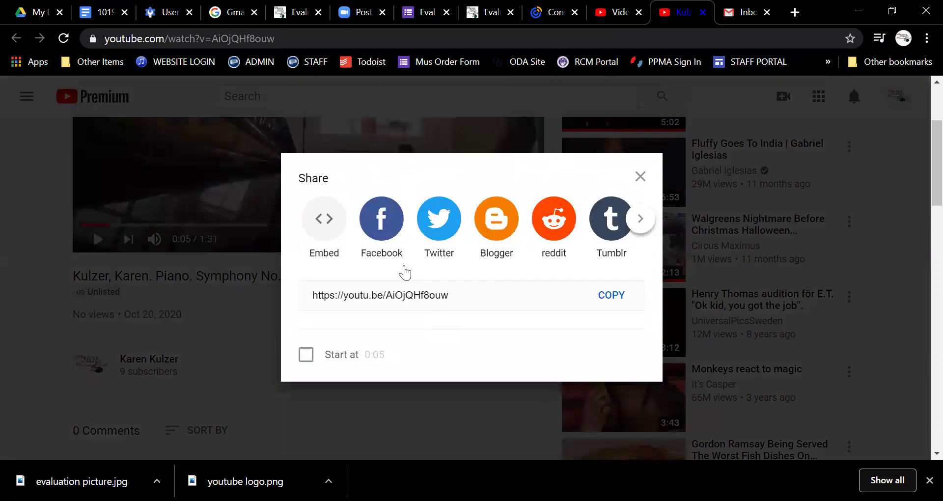
pyautogui.click(607, 297)
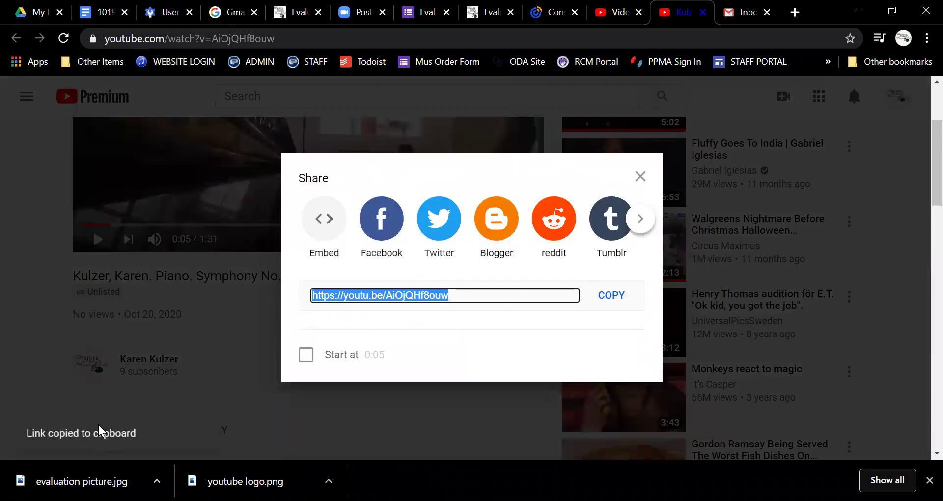
pyautogui.click(640, 178)
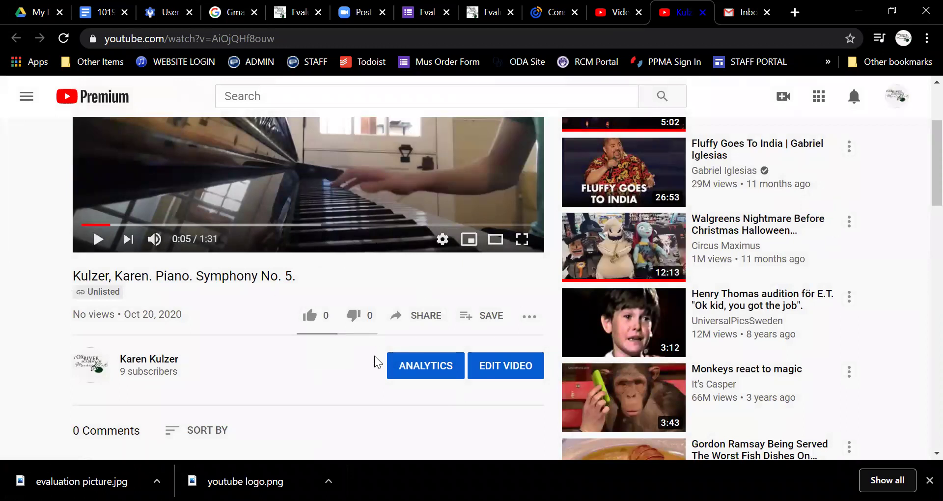
pyautogui.scroll(3, 400, 248)
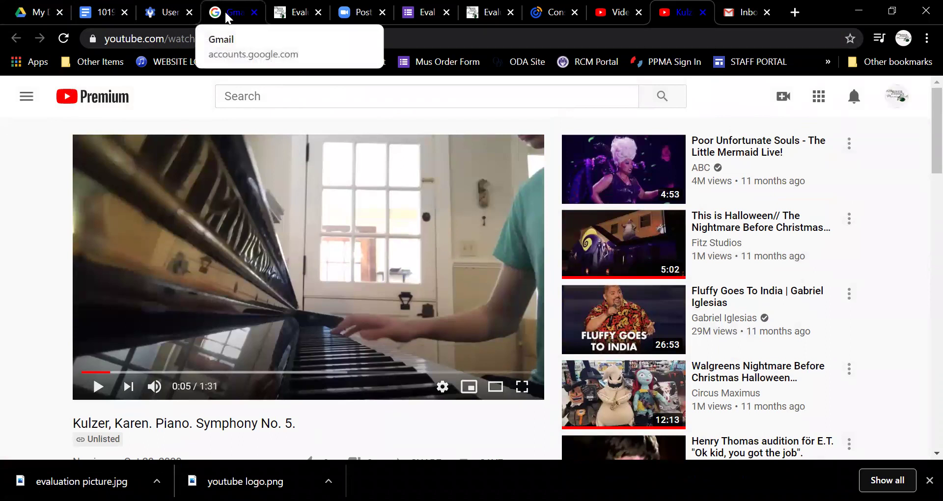
# Step: In Gmail, minimize the earlier unfinished draft and start a new blank email
pyautogui.click(740, 12)
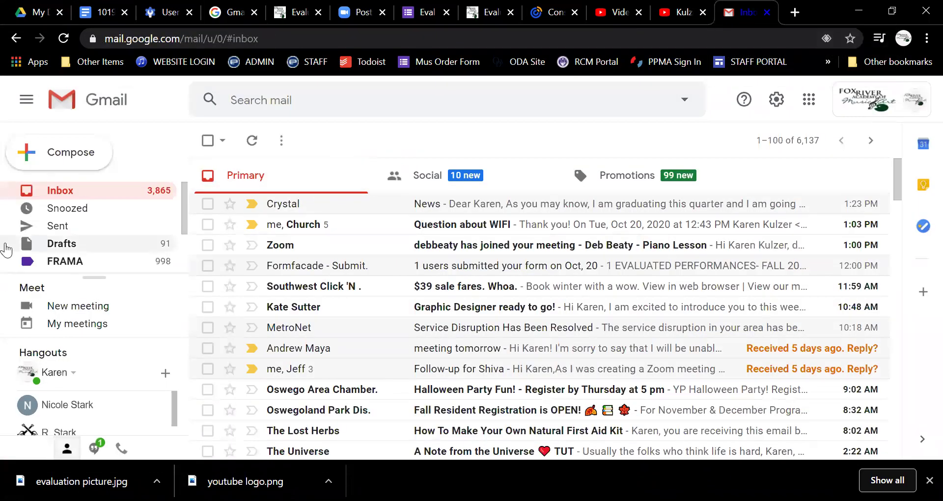
pyautogui.click(58, 147)
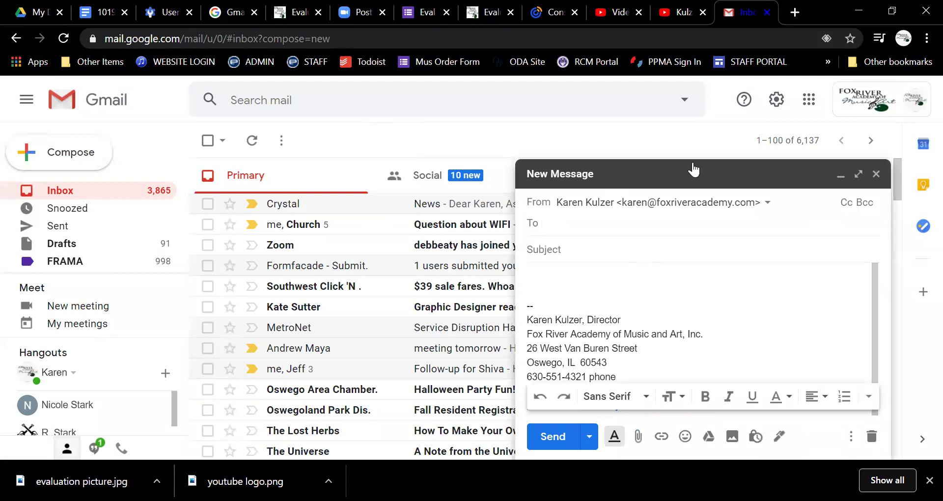
pyautogui.click(642, 175)
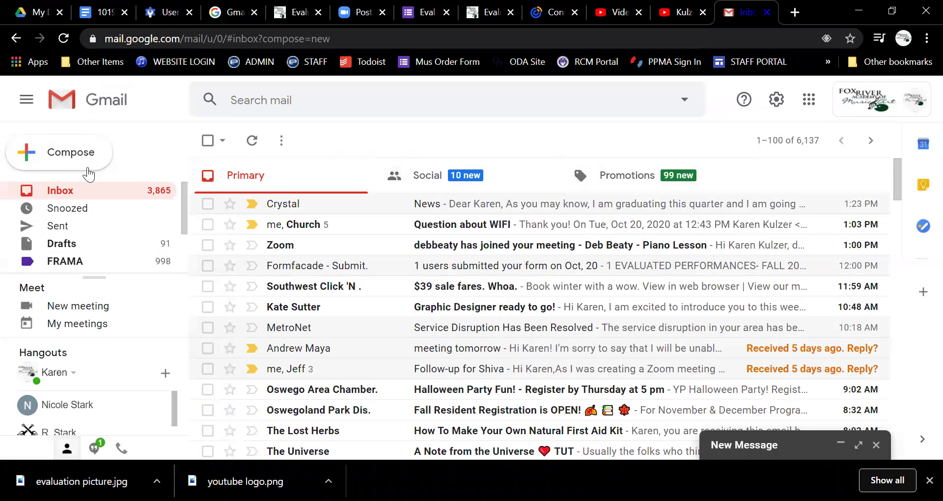
pyautogui.click(66, 154)
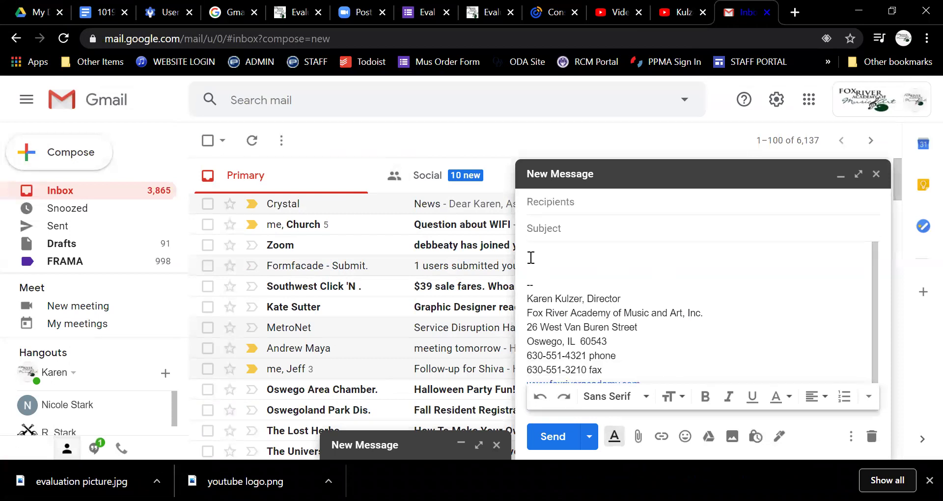
# Step: Paste the copied youtu.be video link into the body and add blank lines below it
pyautogui.rightClick(540, 256)
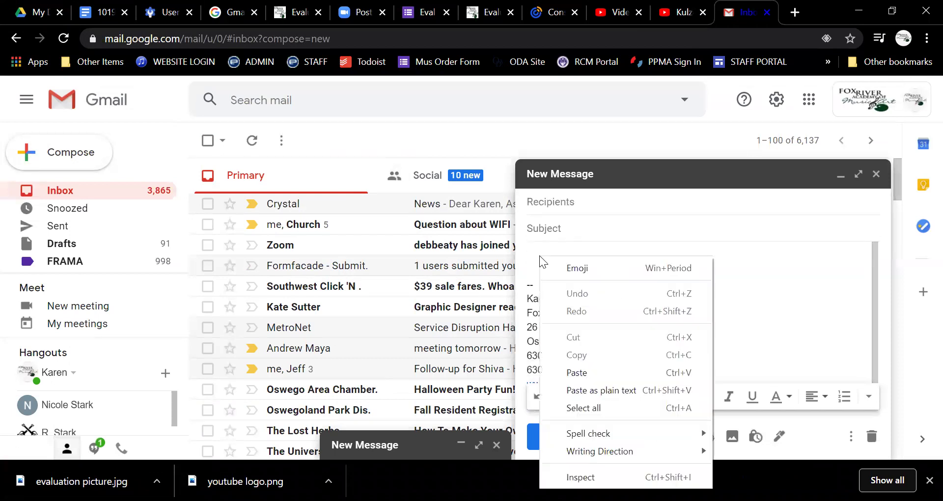
pyautogui.click(575, 372)
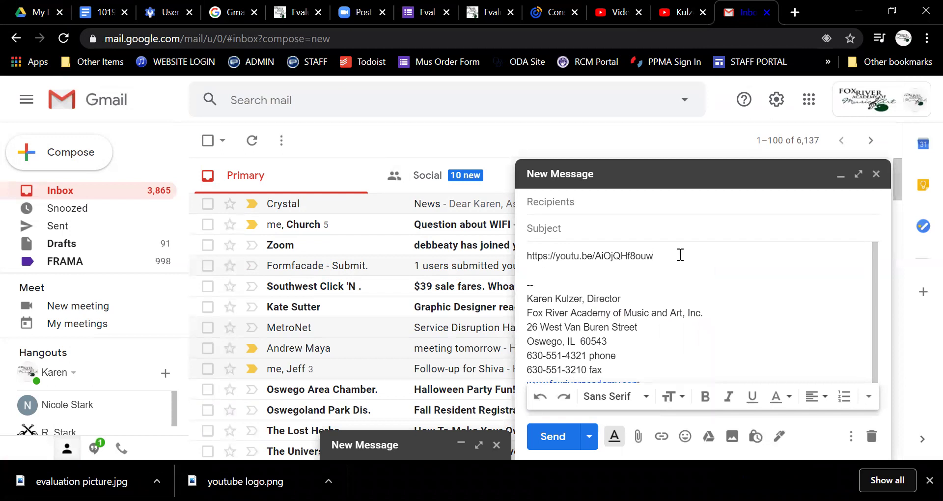
pyautogui.moveTo(655, 256); pyautogui.dragTo(522, 253)
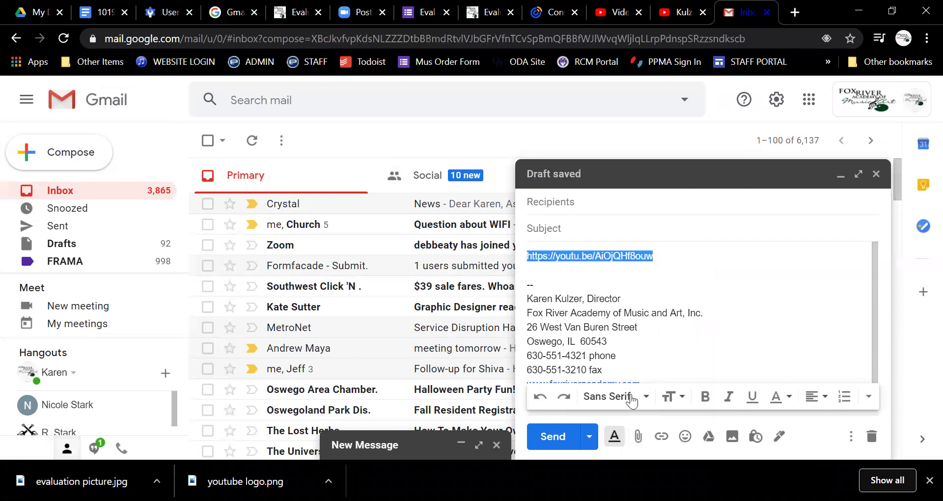
pyautogui.click(677, 258)
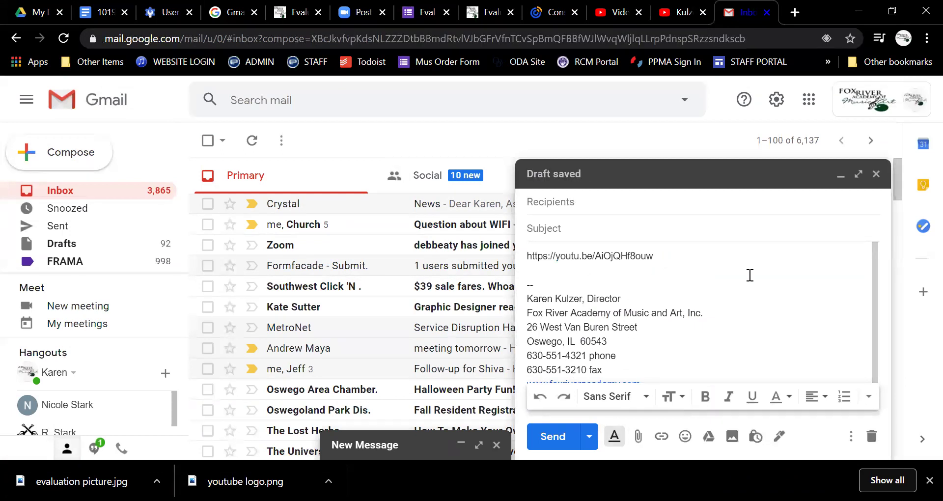
pyautogui.press('Return')
pyautogui.press('Return')
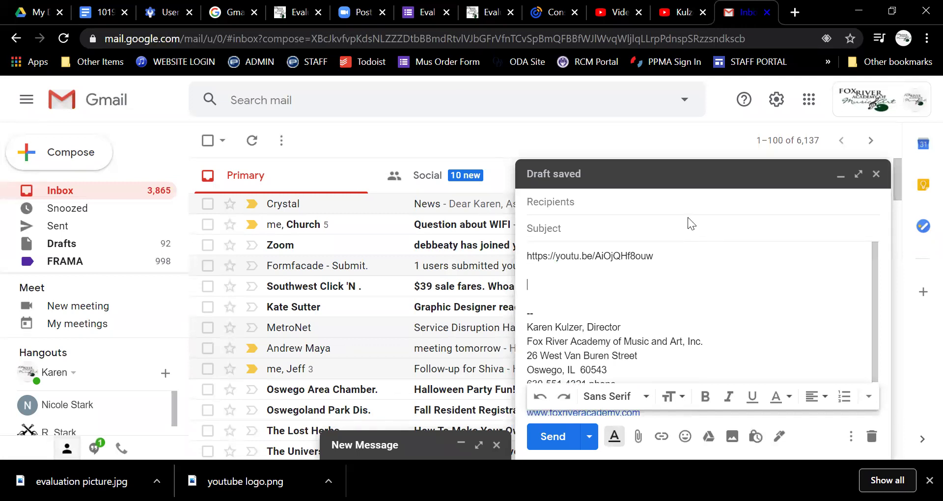
# Step: Enter a subject with the performer's name, Piano and Symphony No. 5
pyautogui.click(684, 233)
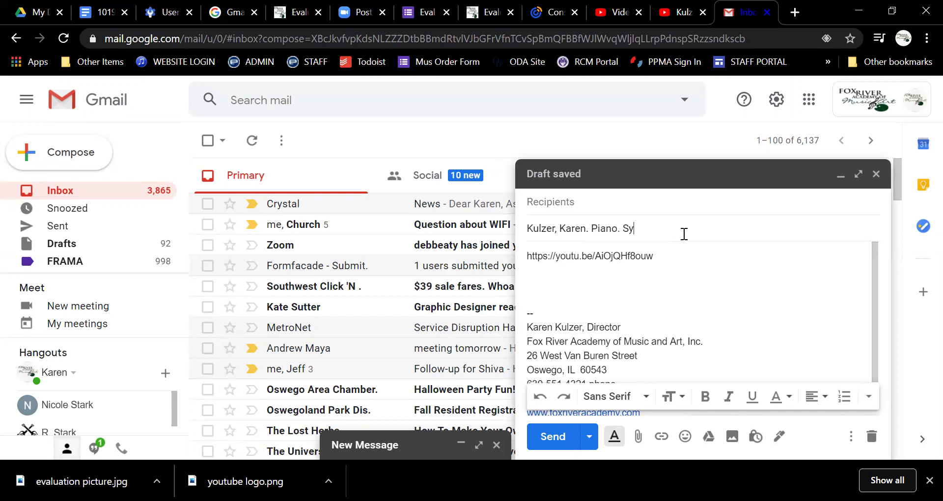
pyautogui.write('Piano. Symphony No. 5')
# Step: Address the email to the Evaluations Account by entering its e-mail address and picking the suggestion
pyautogui.click(603, 205)
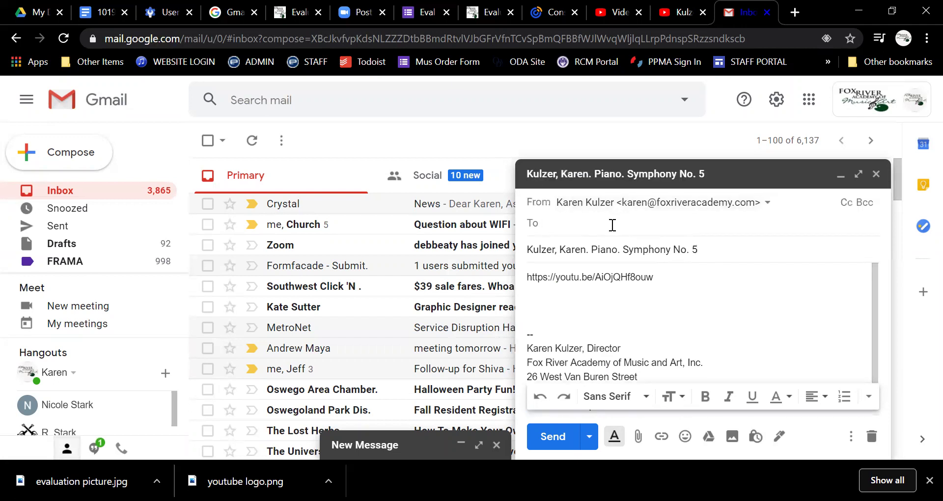
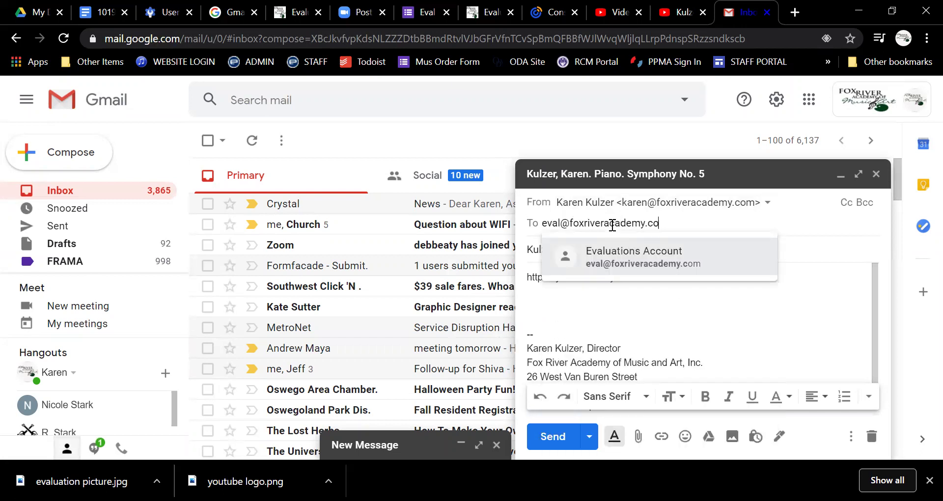
pyautogui.click(618, 240)
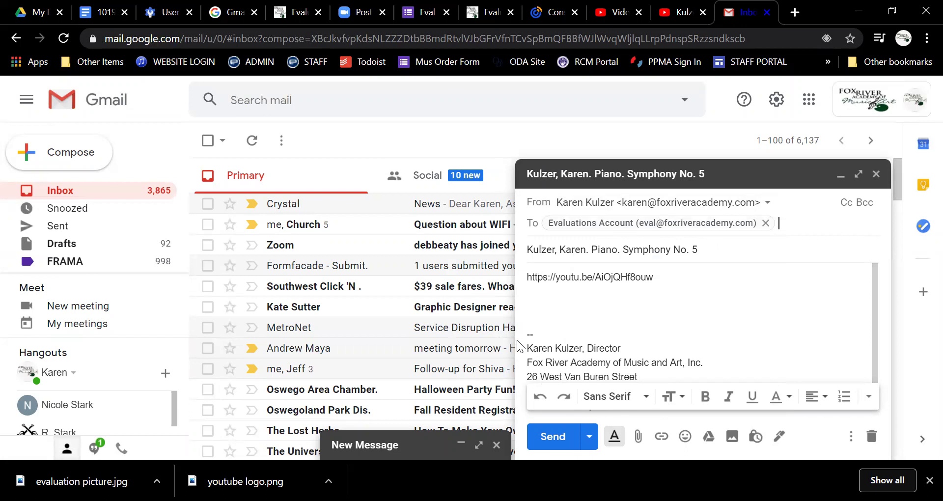
# Step: Attach aaa_sheet_music.pdf (83K) from the computer to the email draft
pyautogui.click(547, 307)
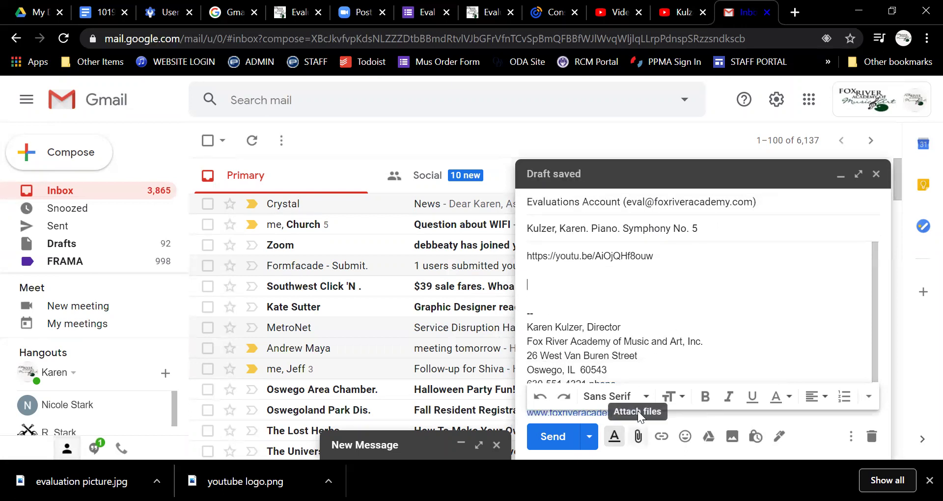
pyautogui.click(638, 436)
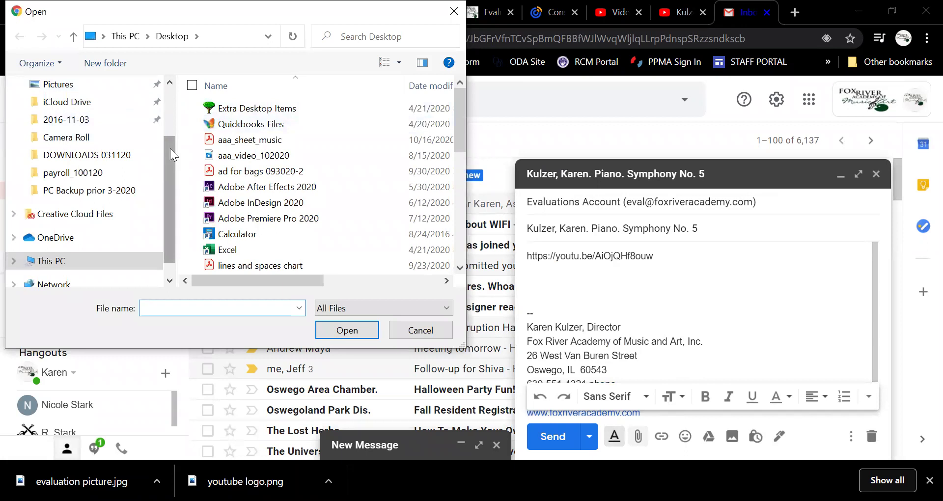
pyautogui.scroll(2, 170, 147)
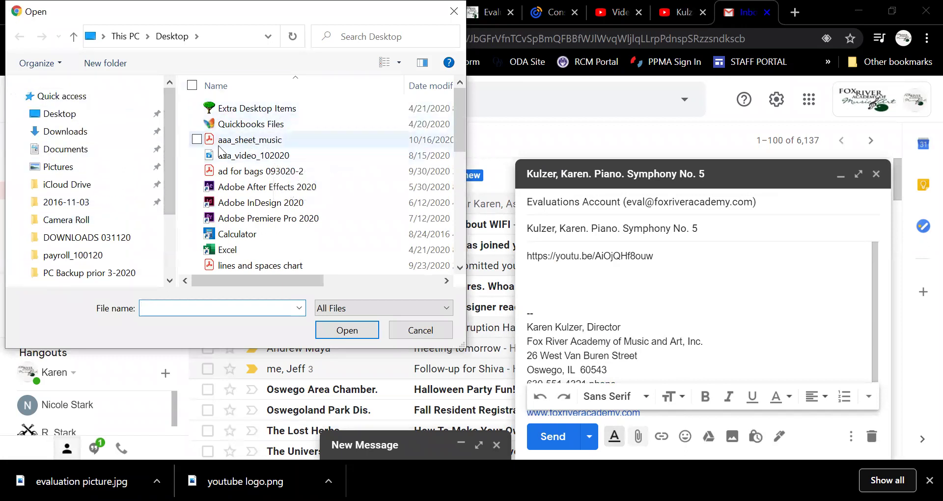
pyautogui.click(273, 141)
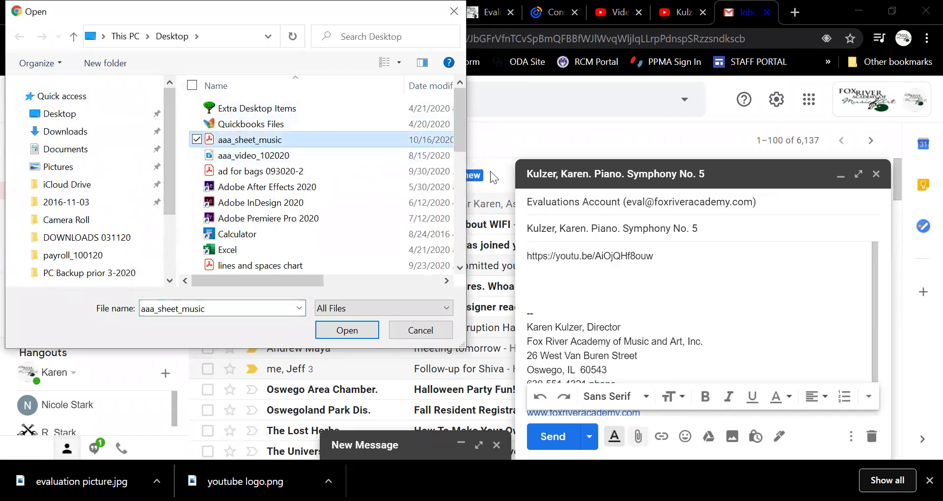
pyautogui.click(347, 330)
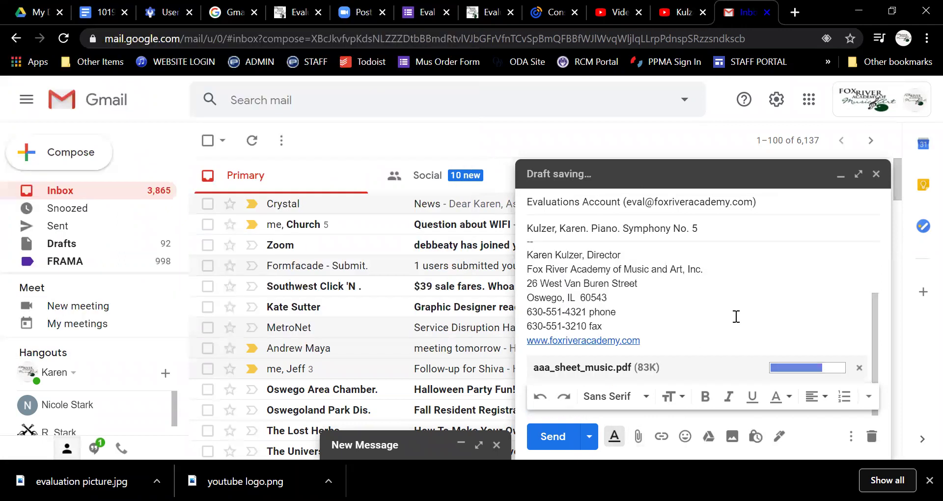
pyautogui.hotkey('ctrl', 'v')
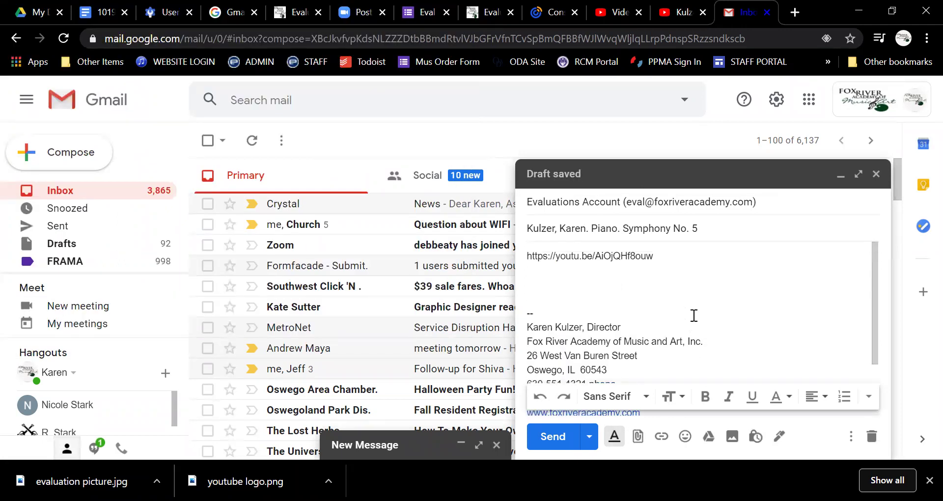
pyautogui.scroll(-2, 693, 313)
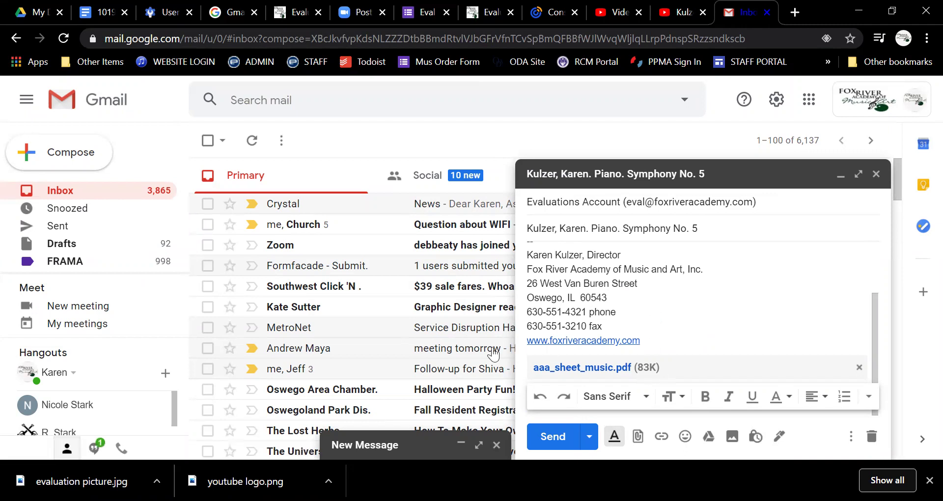
# Step: Send the email with the video link and sheet music PDF to the Evaluations Account
pyautogui.hotkey('ctrl', 'v')
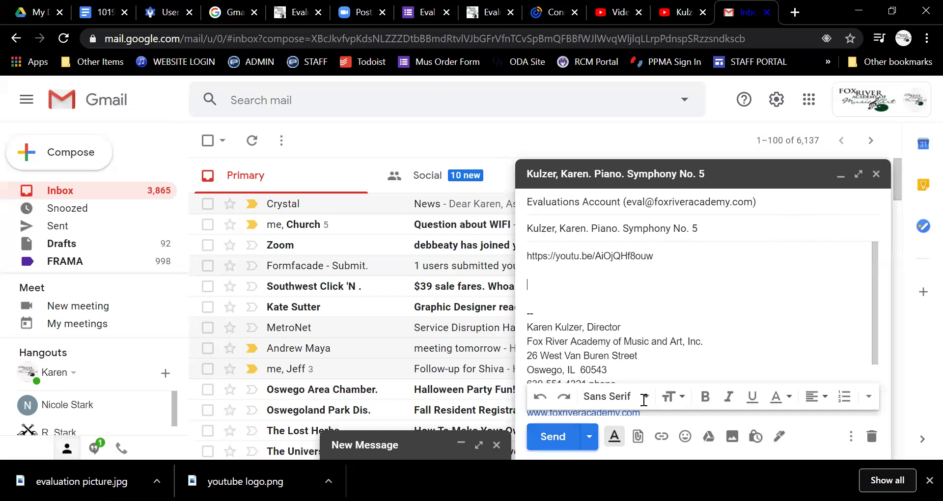
pyautogui.click(553, 436)
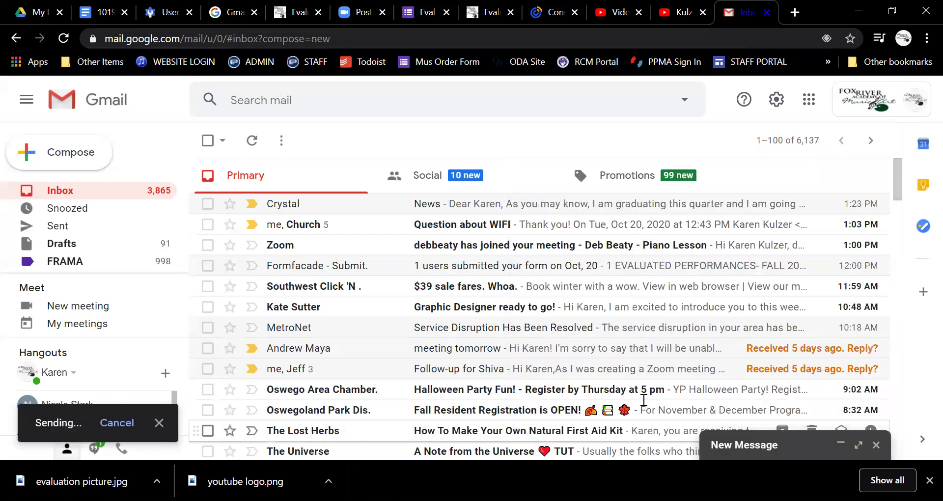